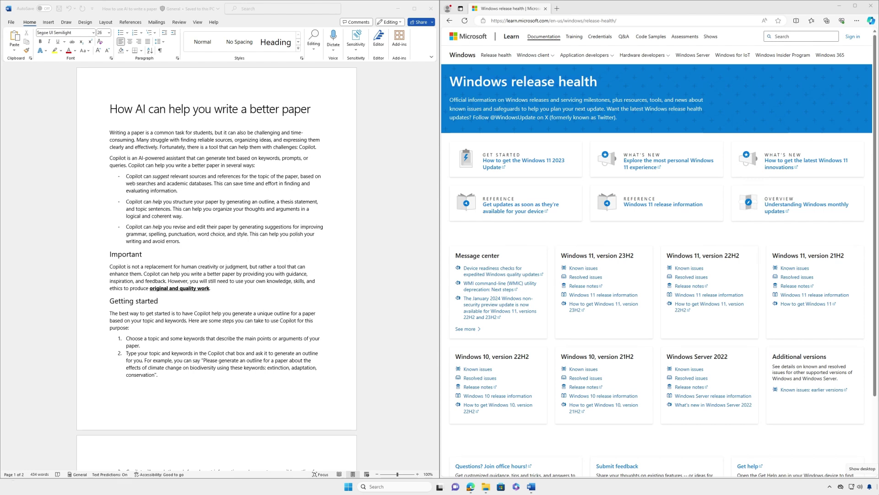
Magnify the screen to 200% with inverted colours, then revert and close Magnifier
key(super+plus)
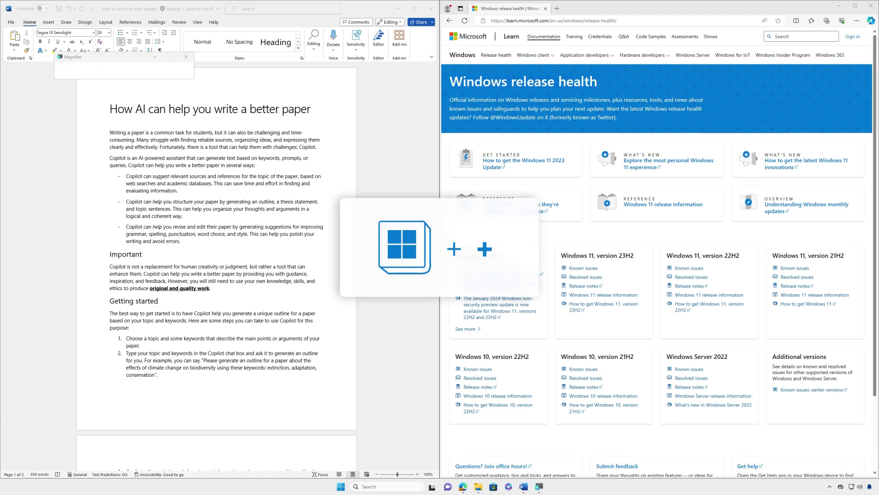
key(super+plus)
key(ctrl+alt+i)
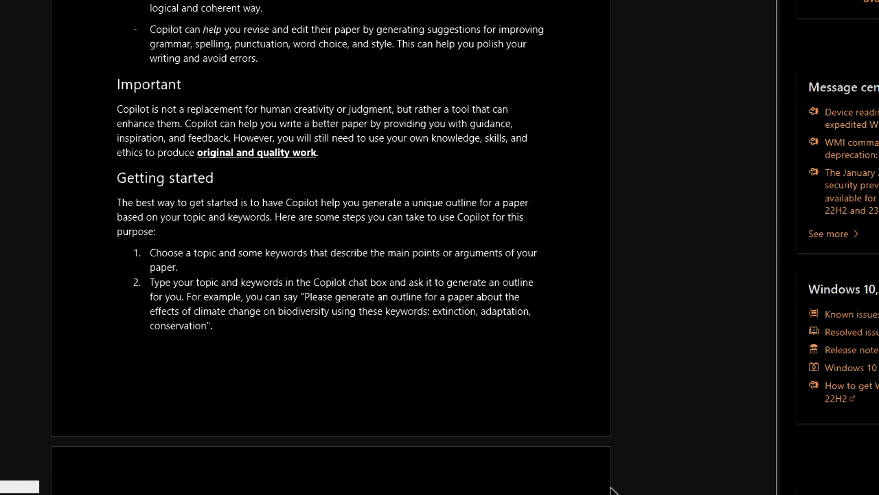
key(super+minus)
key(ctrl+alt+i)
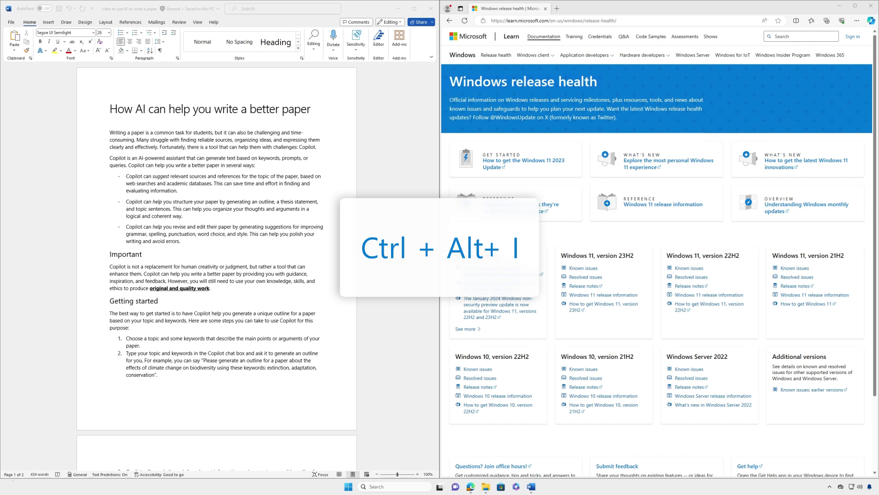
key(super+Escape)
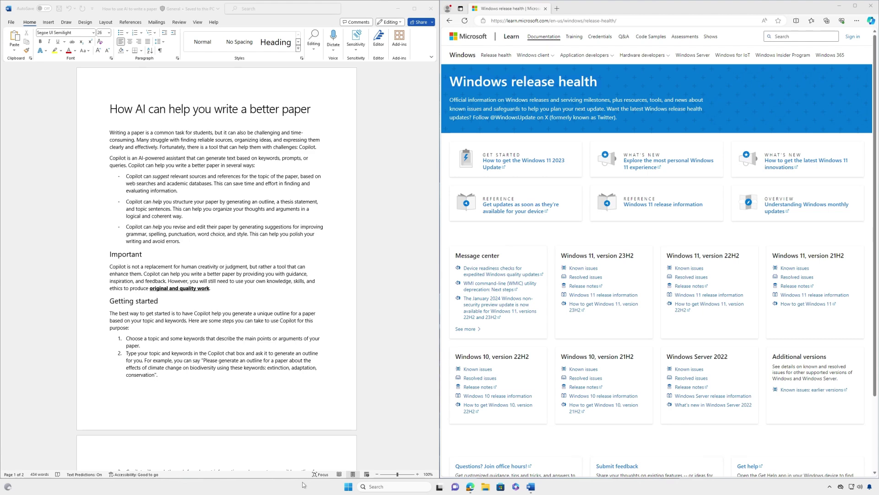
Apply the Dusk contrast theme and bring up its colour editor
key(super+u)
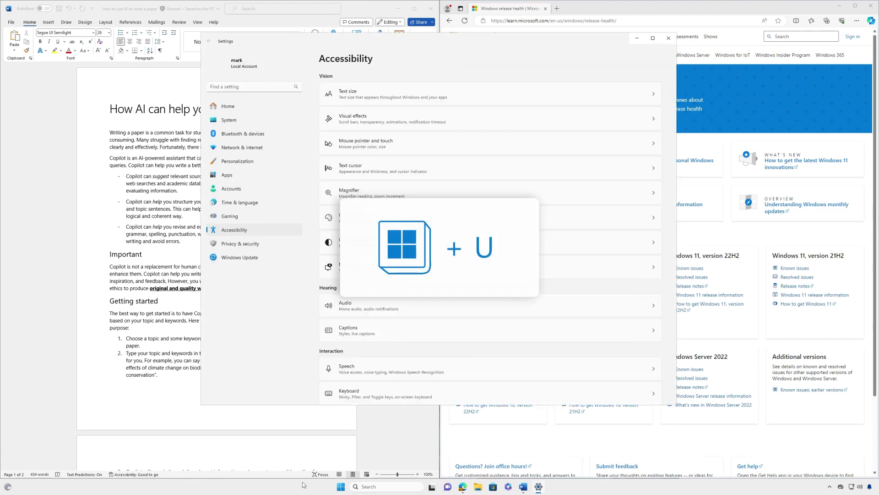
click(426, 241)
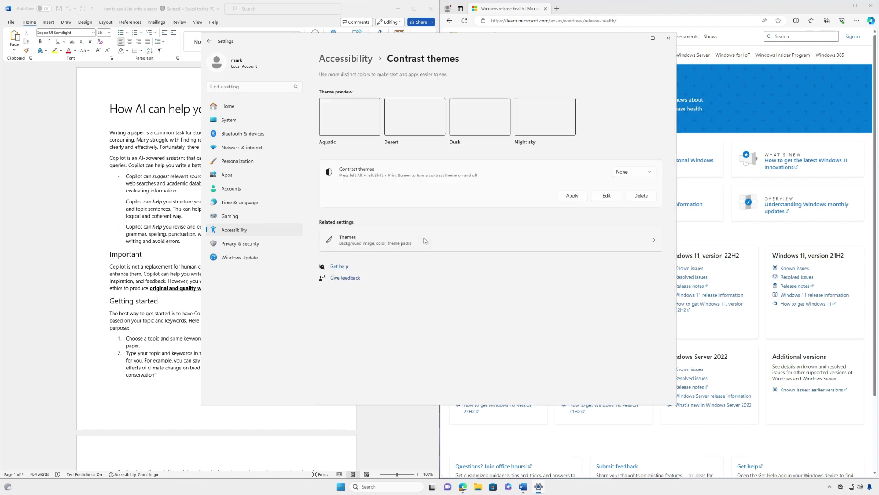
click(645, 174)
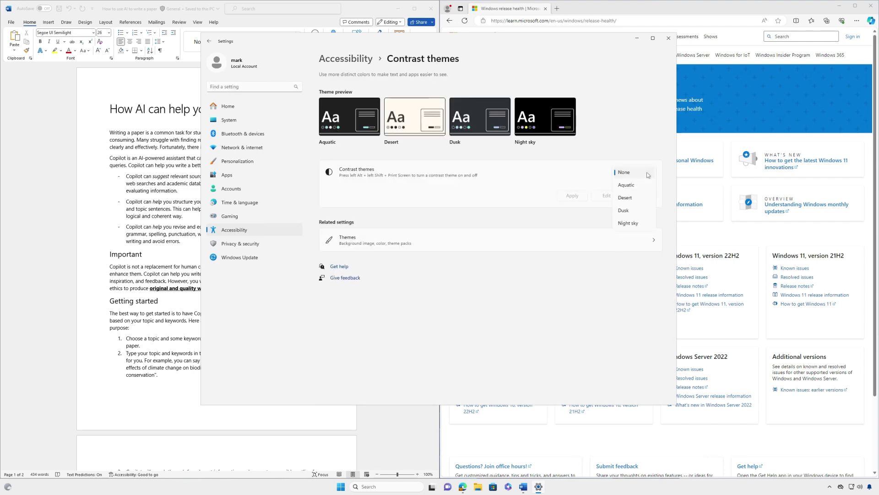
click(636, 215)
click(578, 197)
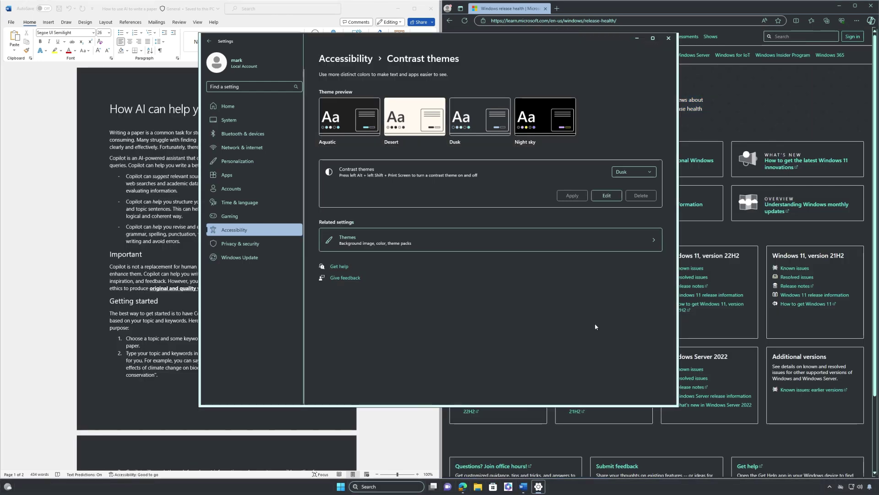
click(606, 196)
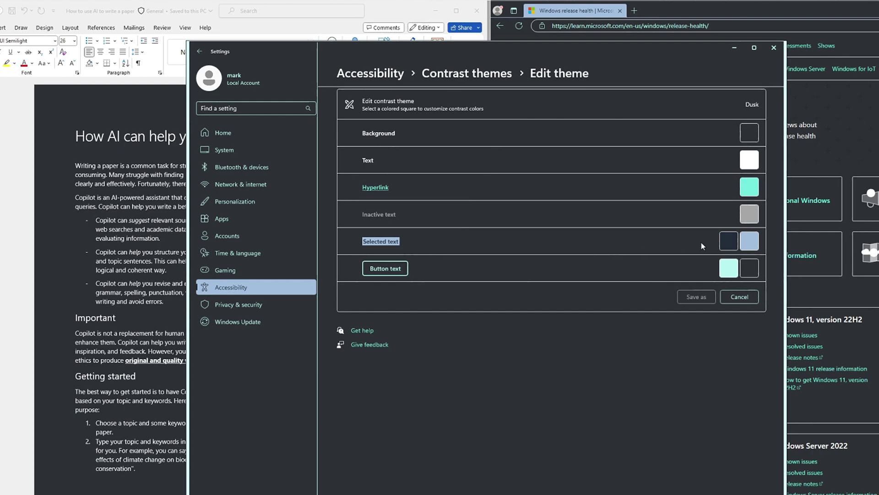
Change Dusk's selected-text background to a maximum-brightness turquoise
click(748, 241)
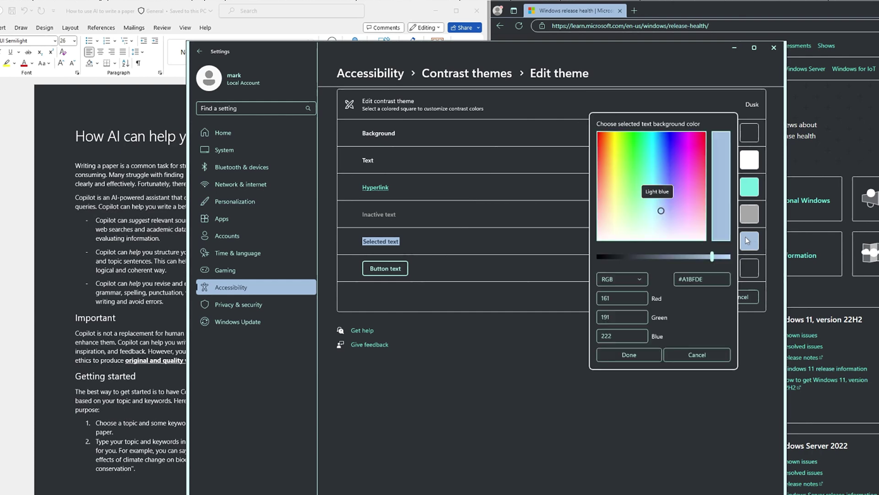
click(656, 151)
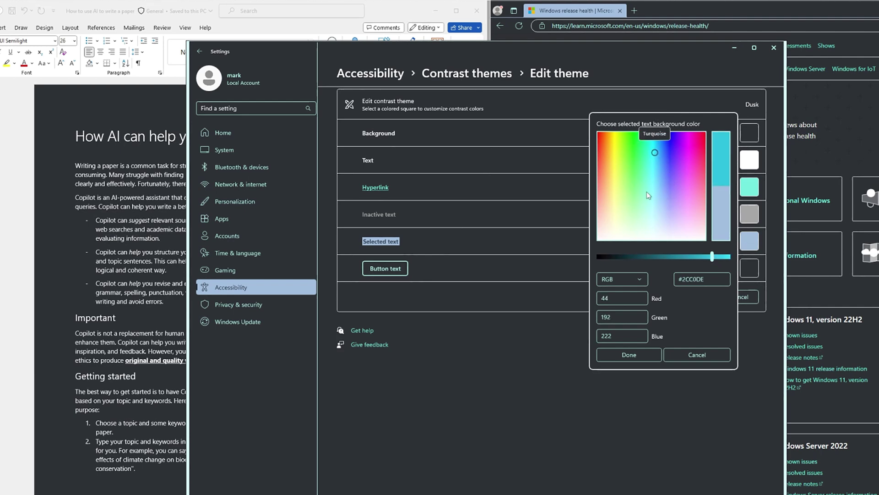
drag(712, 257, 731, 256)
click(642, 353)
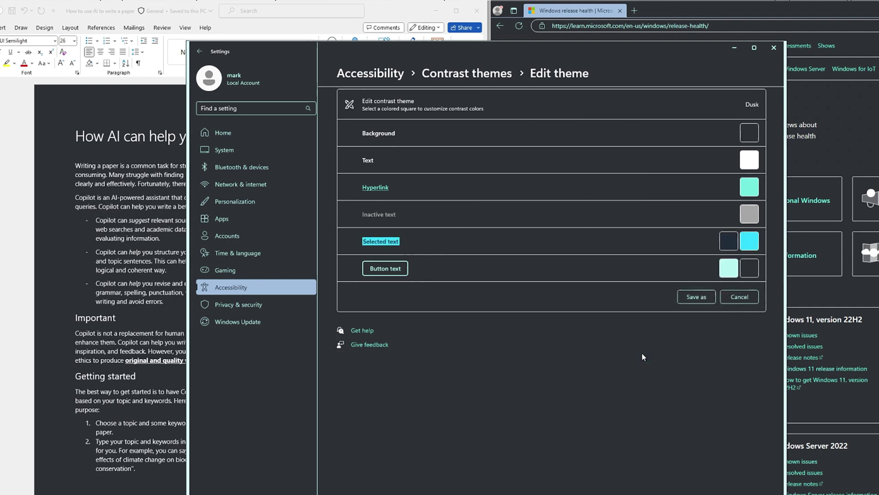
Save the edited theme as 'Custom Dusk' and apply it
click(692, 299)
text(Custom Dus)
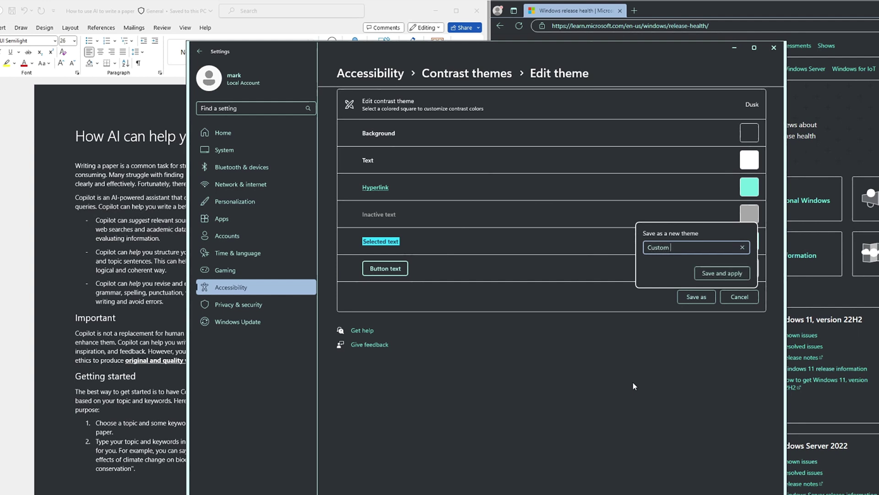
text(k)
click(727, 274)
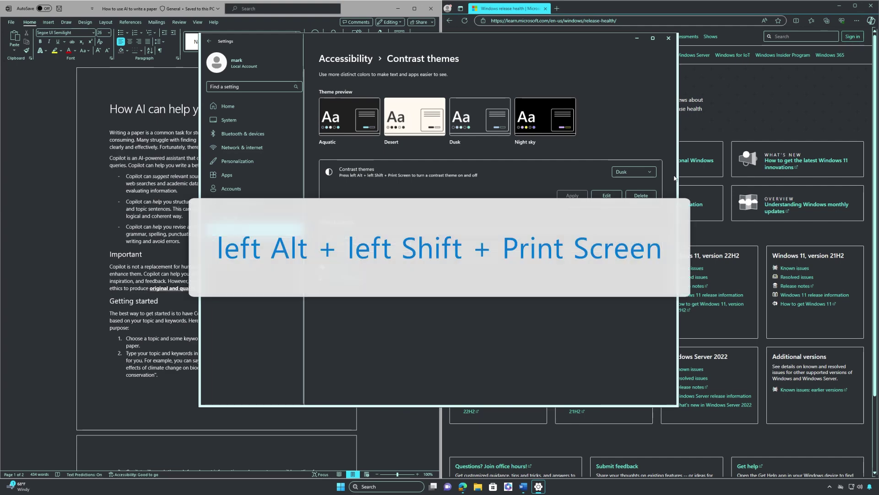
Switch the Custom Dusk contrast theme off with left Alt+Shift+Print Screen
key(alt+shift+Print)
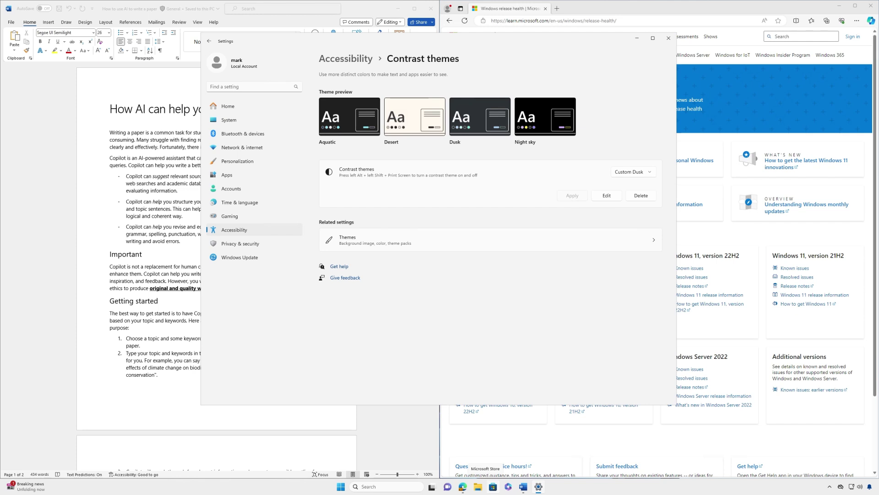
Turn on colour filters from the Accessibility settings
click(359, 59)
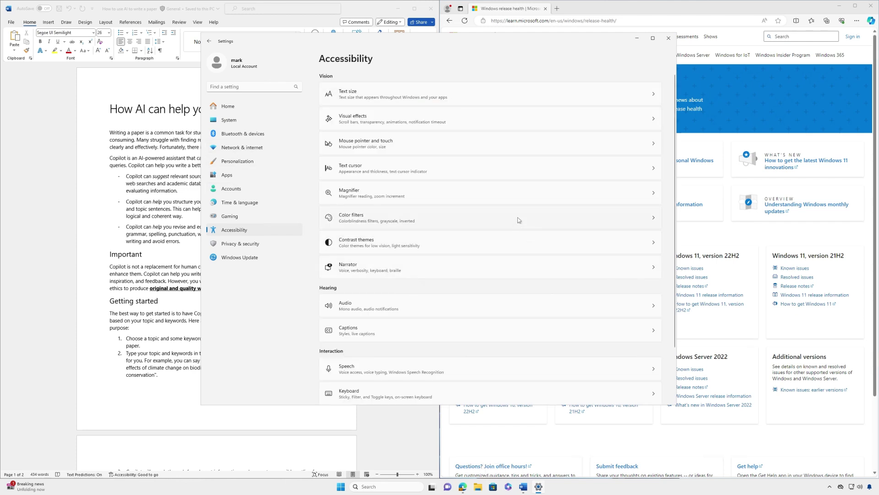
click(519, 220)
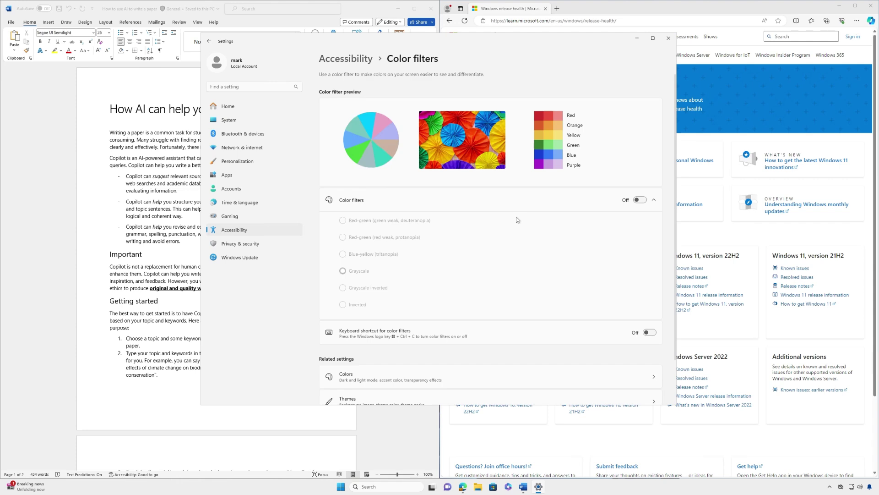
click(639, 201)
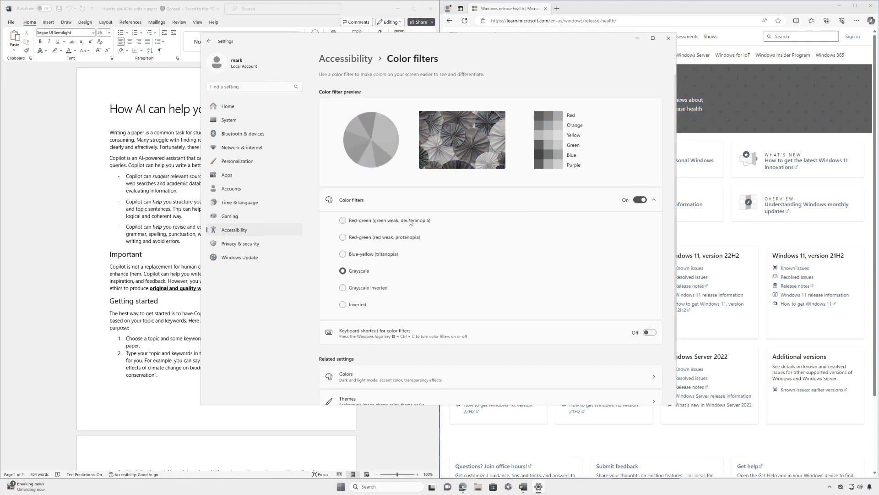
Try deuteranopia, protanopia, tritanopia, grayscale, grayscale inverted and inverted filters, then turn filters off
click(394, 221)
click(371, 237)
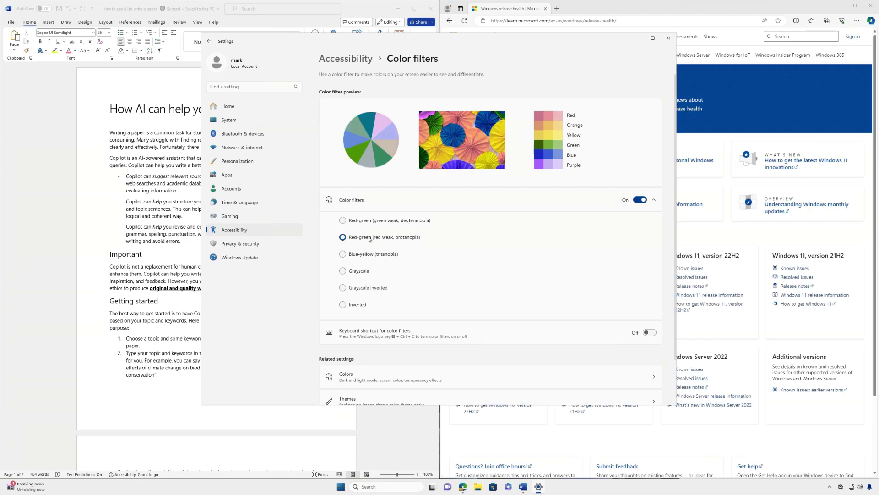
click(367, 255)
click(365, 270)
click(365, 288)
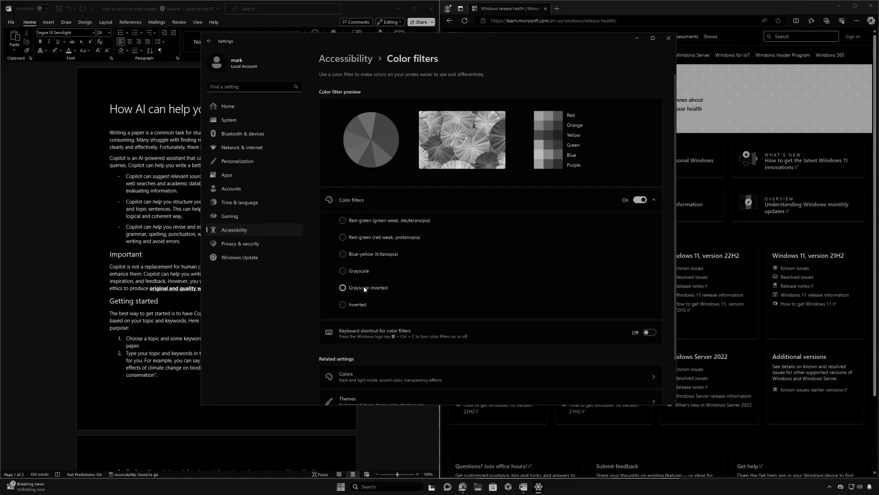
click(357, 305)
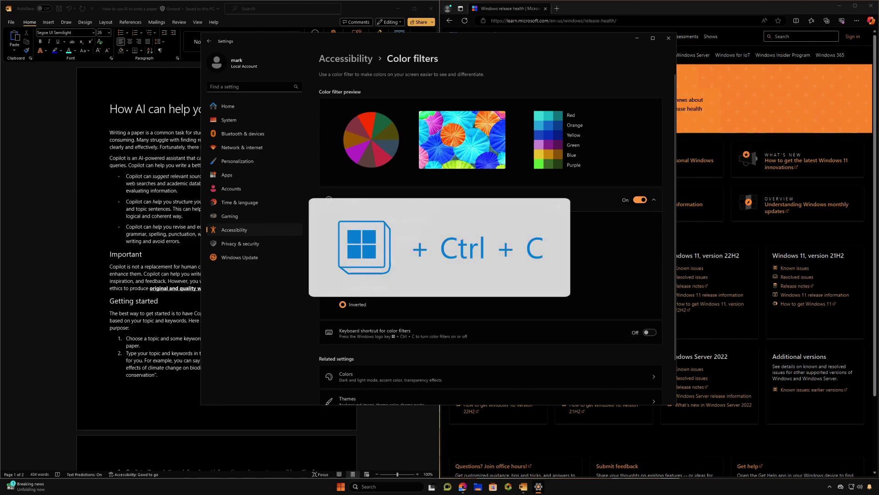
click(640, 200)
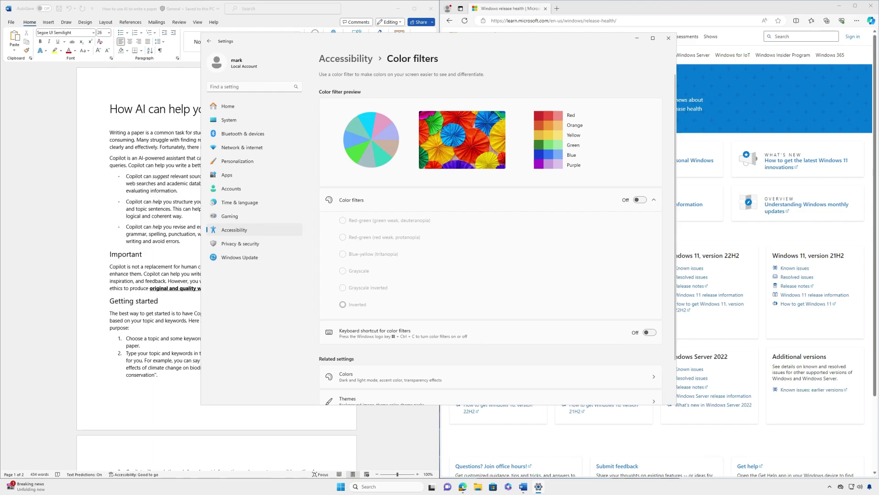
key(super+u)
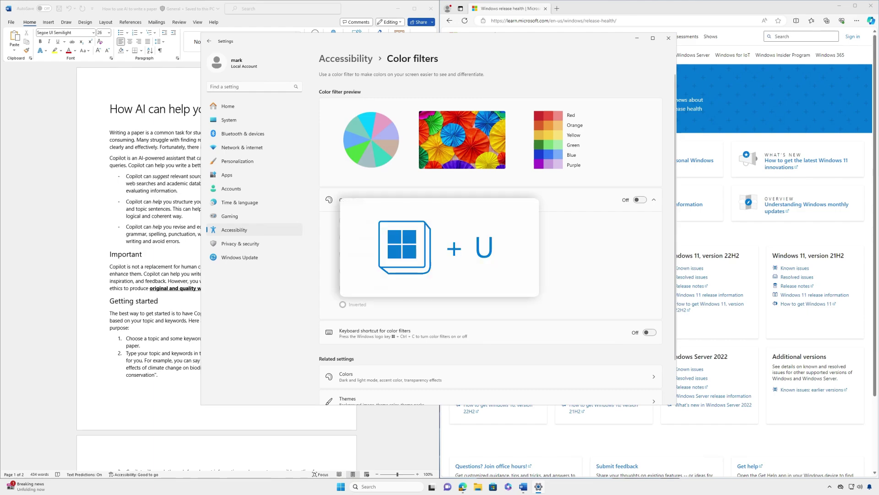